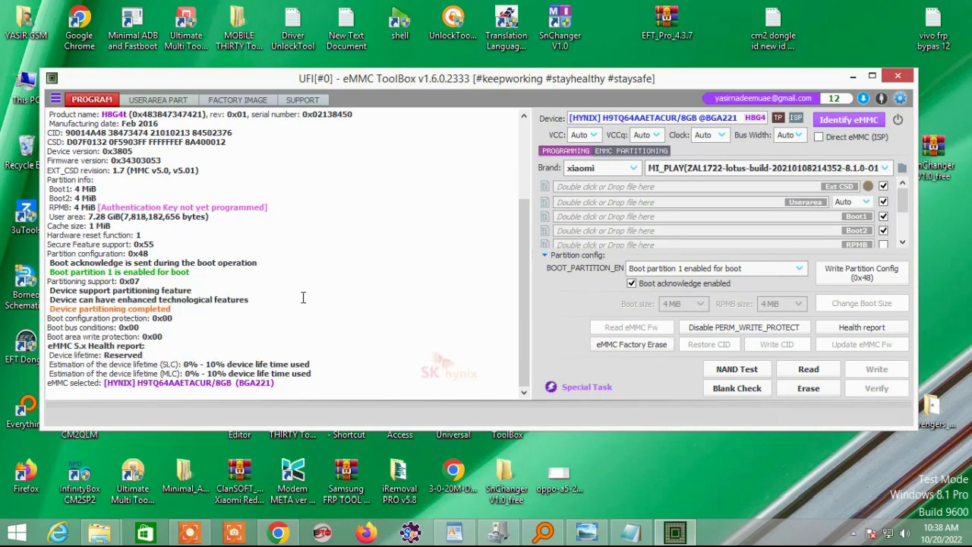
- Try to write the eMMC partition settings with WR_REL_SET enabled for USER AREA and GP1 through GP4
click(631, 150)
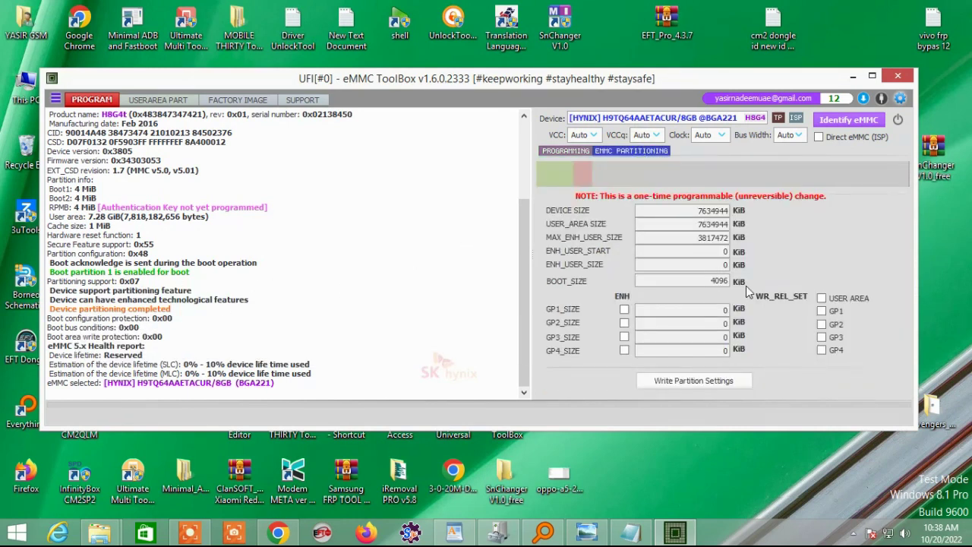
click(821, 298)
click(821, 310)
click(821, 324)
click(822, 338)
click(747, 380)
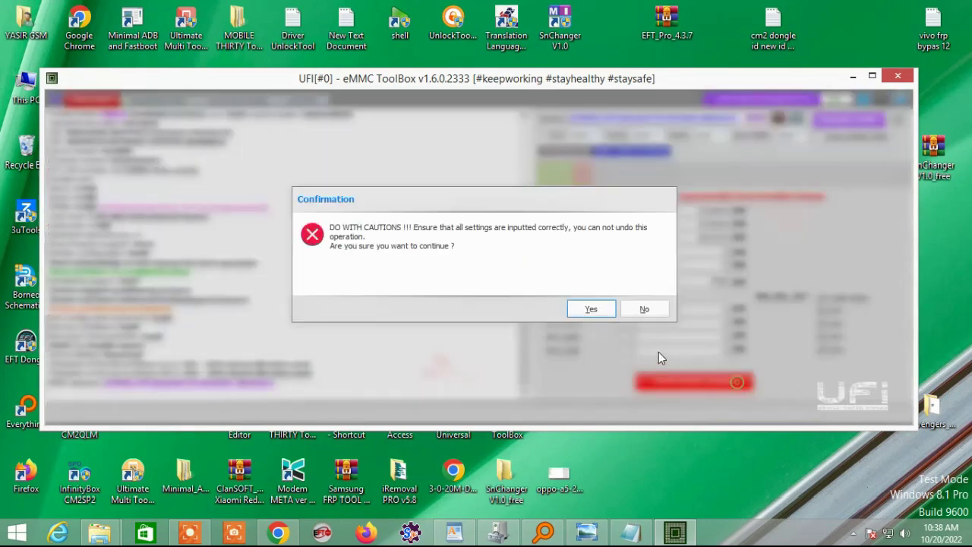
click(612, 307)
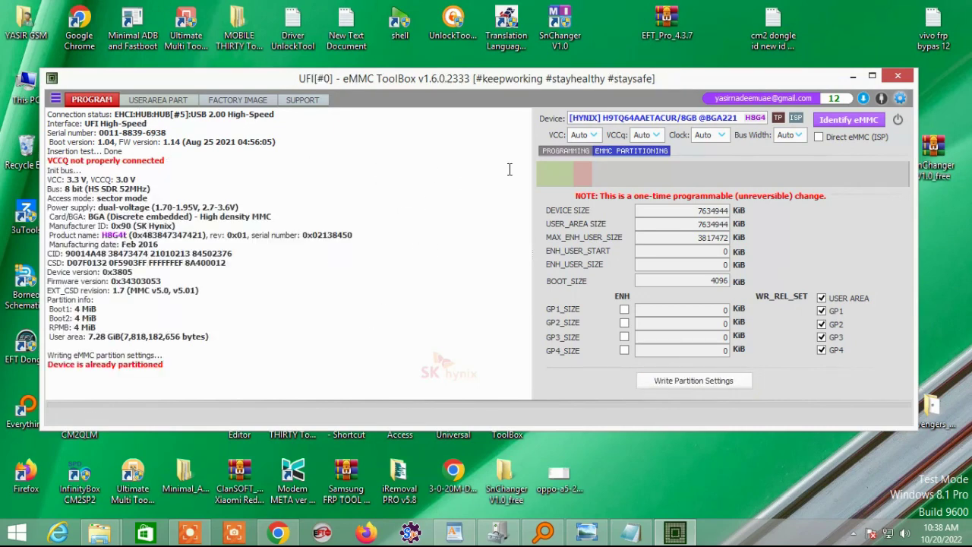
- Generate the eMMC health report, check the SLC and MLC lifetime estimates, and run the NAND test on the chip
click(562, 151)
click(892, 328)
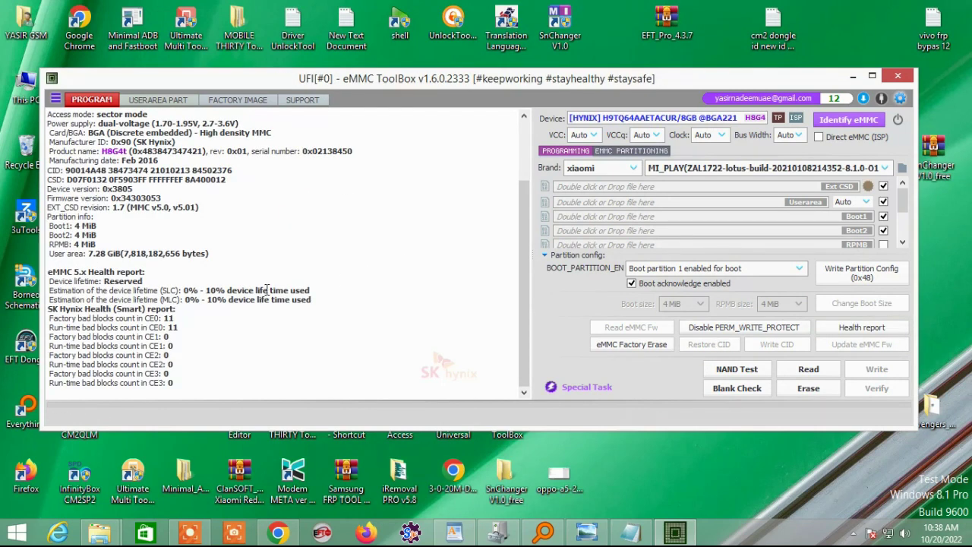
drag(160, 291, 320, 302)
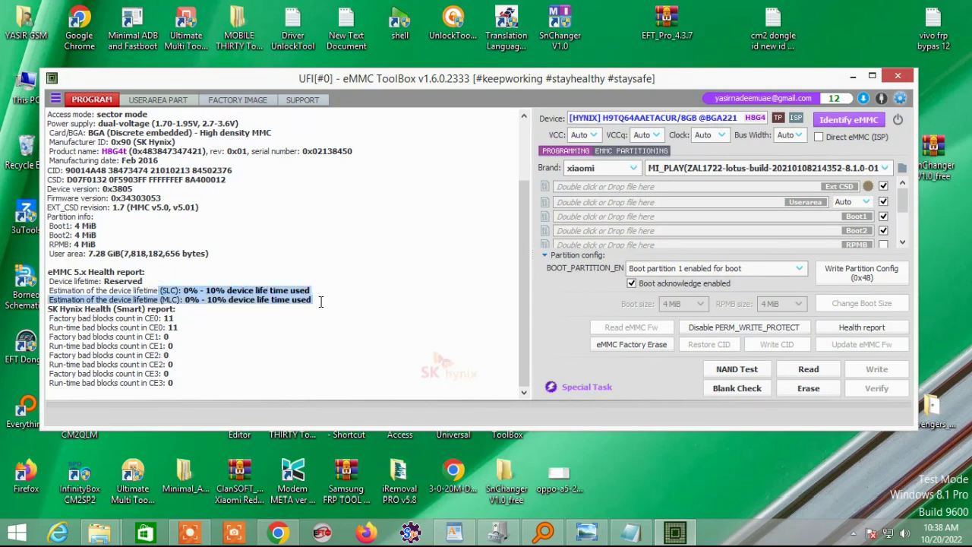
click(347, 302)
click(709, 369)
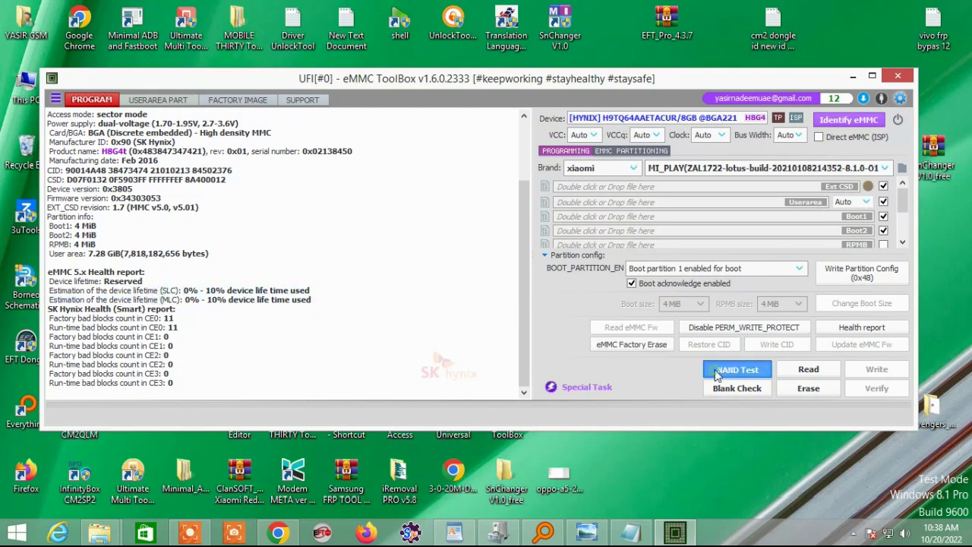
click(590, 310)
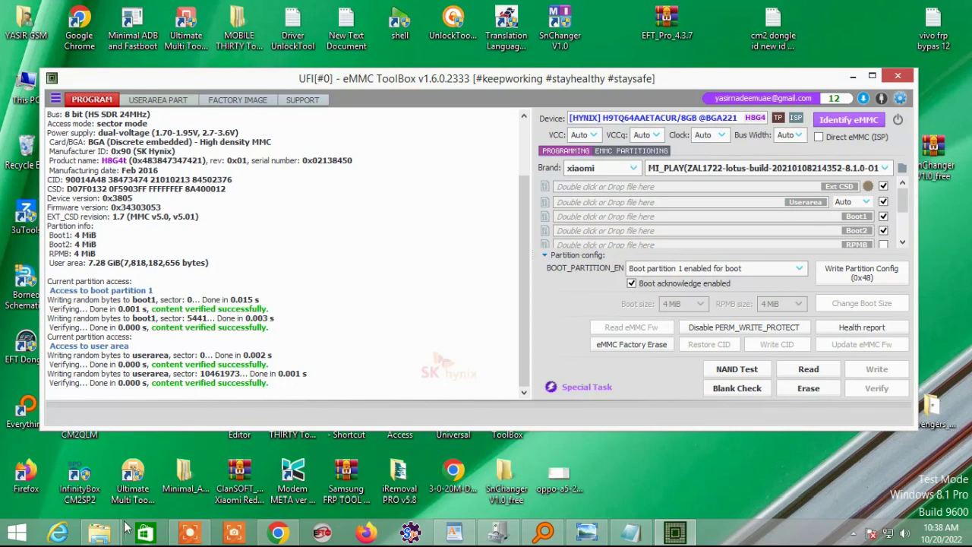
- View the SAMSUNG_SM-J500F_emmc_direct_pinout image in the J500F folder and examine the pinout points up close
mouse_move(105, 535)
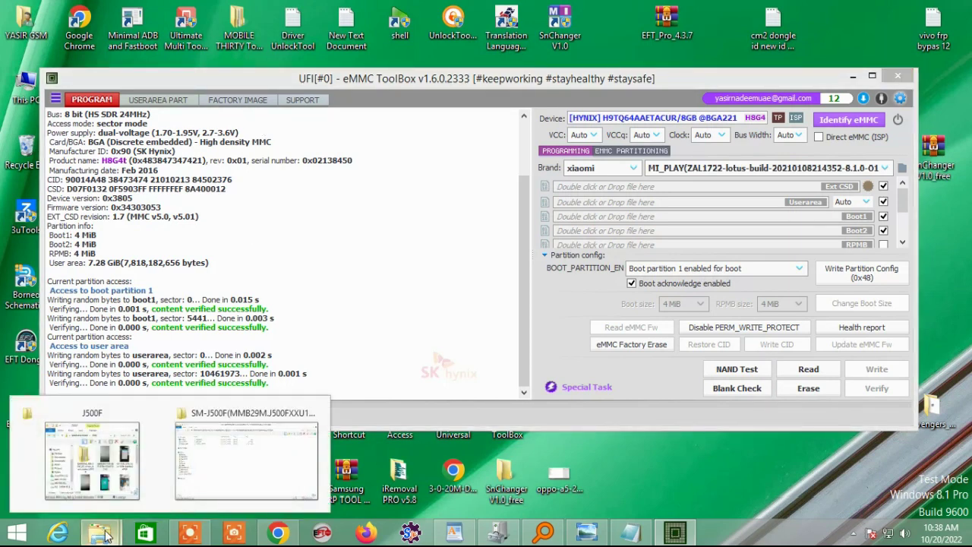
click(92, 456)
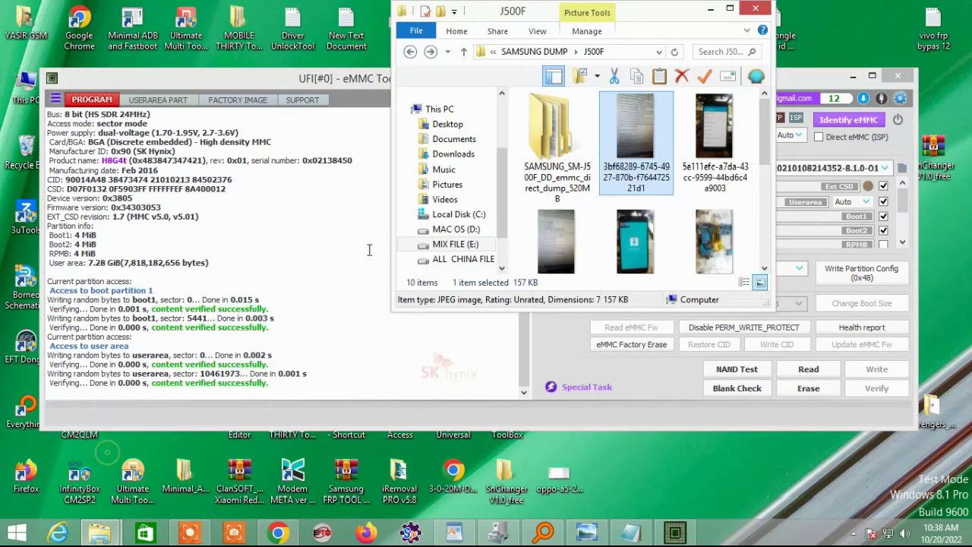
click(730, 8)
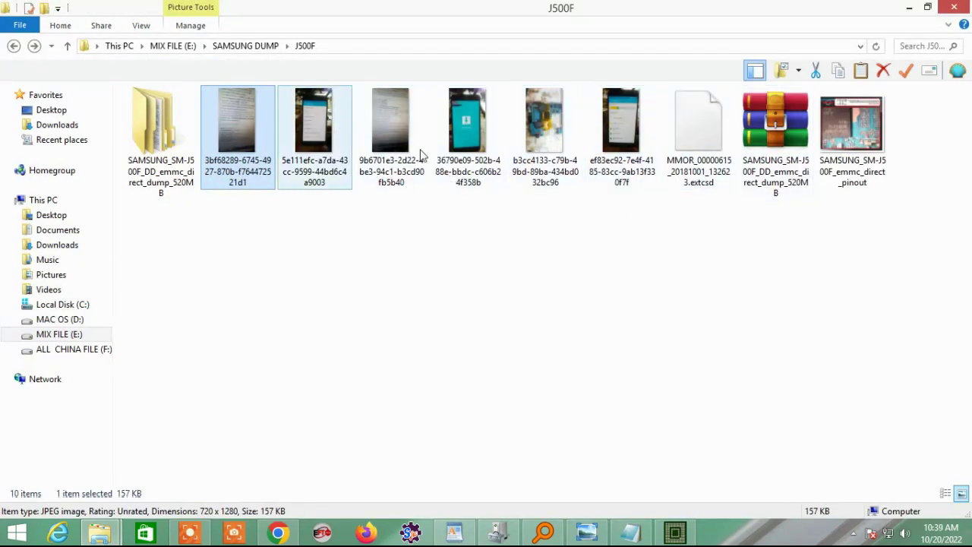
click(860, 140)
double_click(861, 140)
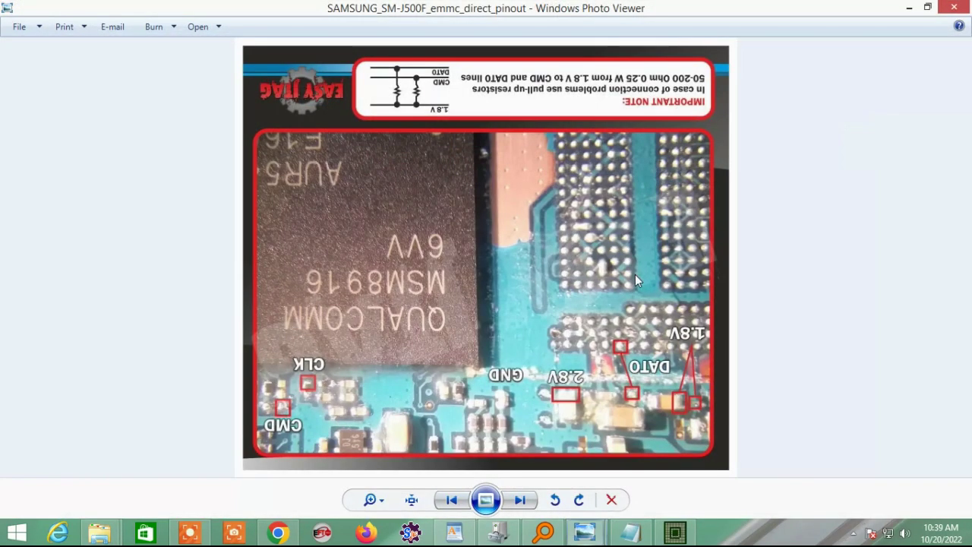
scroll(635, 274, up, 1)
drag(526, 225, 527, 183)
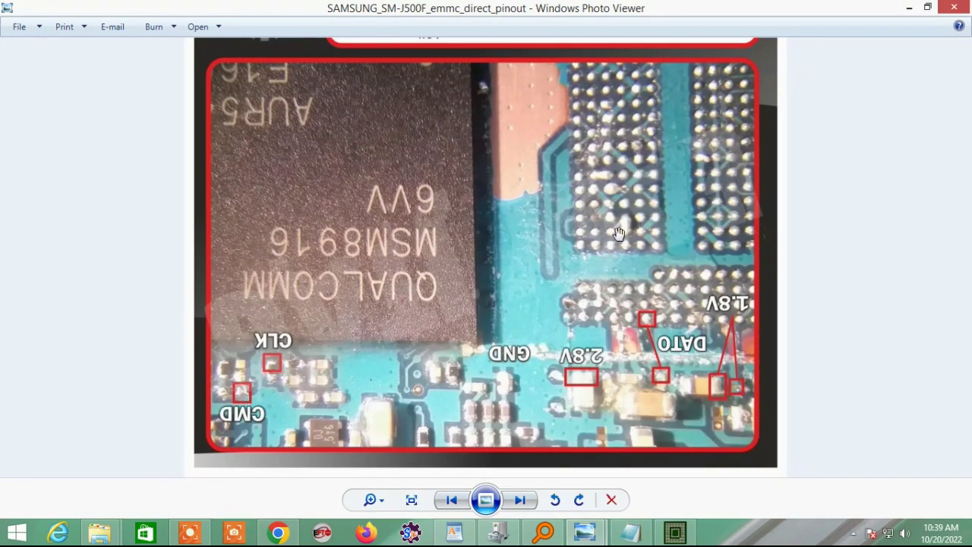
scroll(619, 234, up, 1)
drag(614, 268, 603, 210)
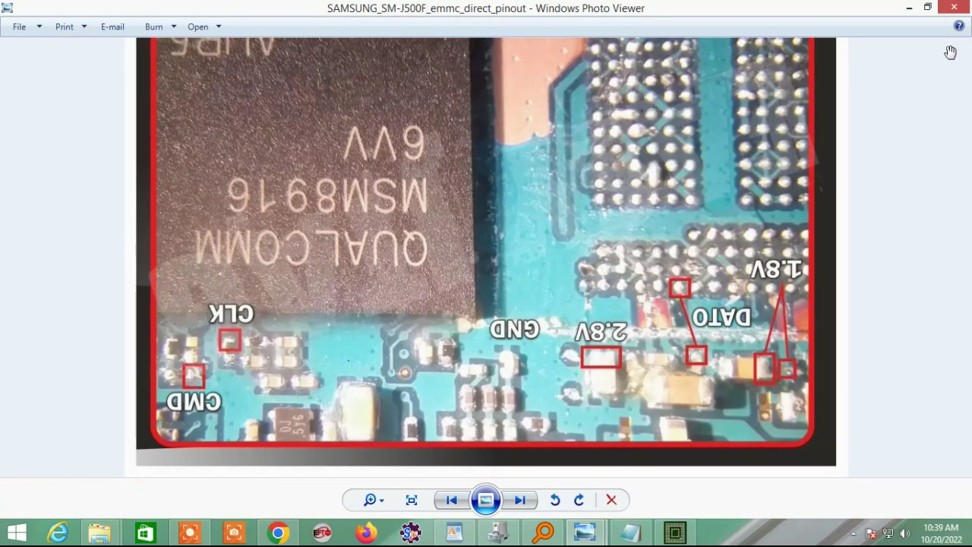
key(alt+F4)
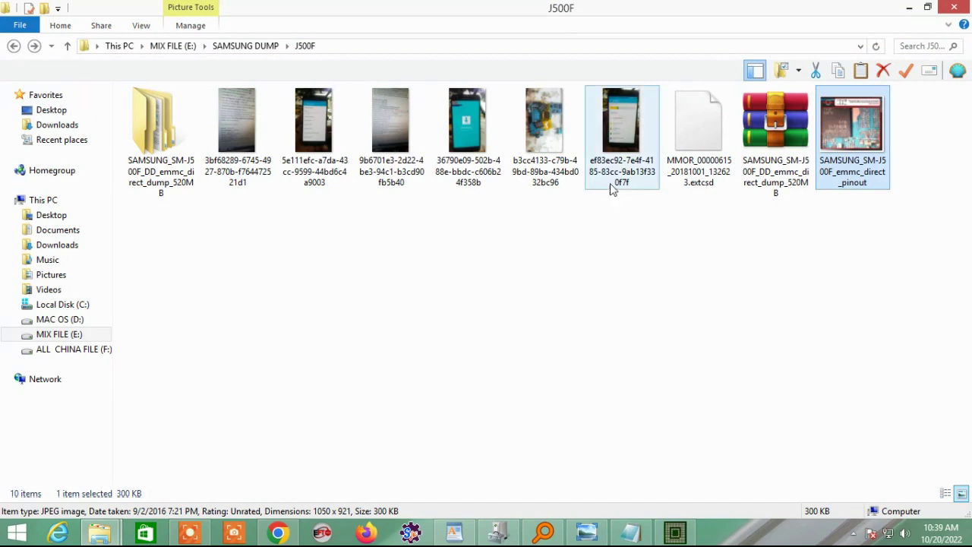
- View the circuit board photo and the download mode photo of the phone in the J500F folder
double_click(544, 125)
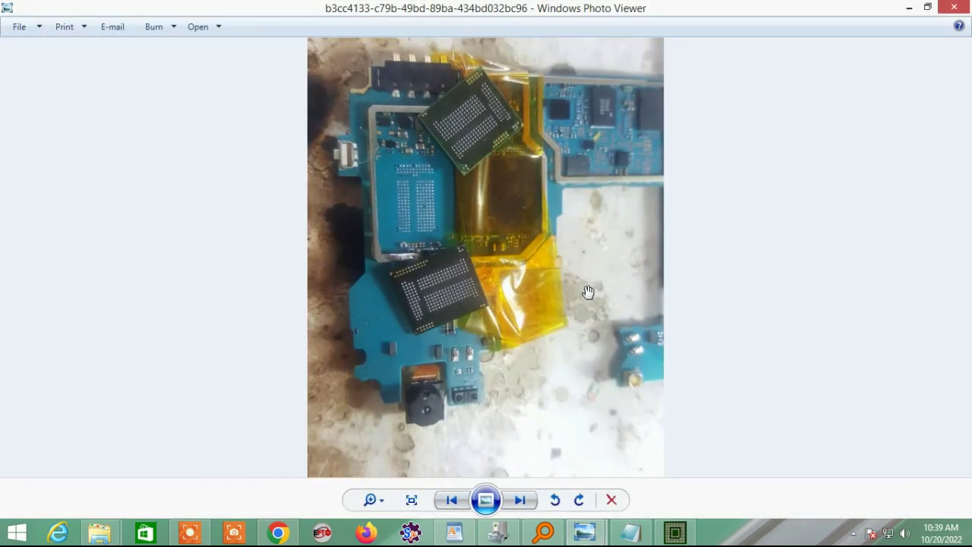
click(952, 9)
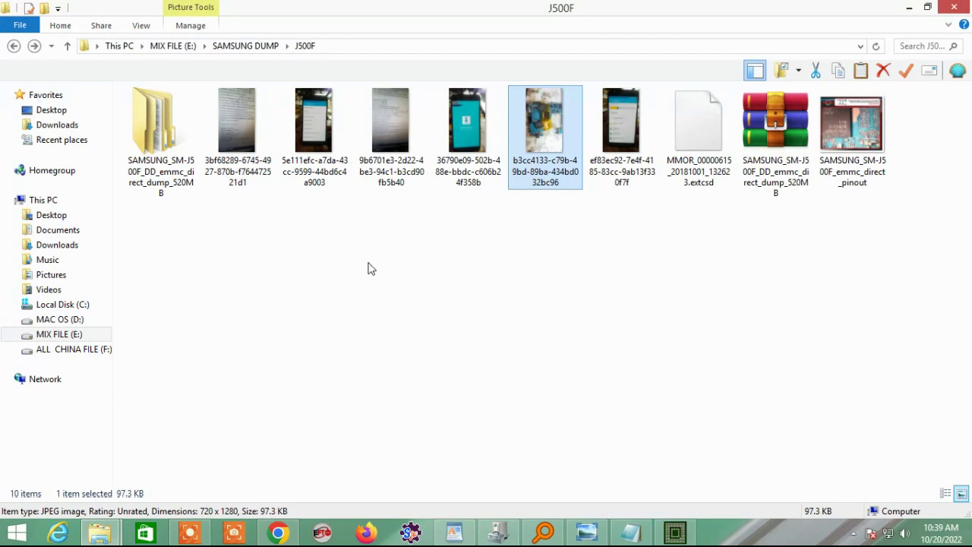
double_click(472, 137)
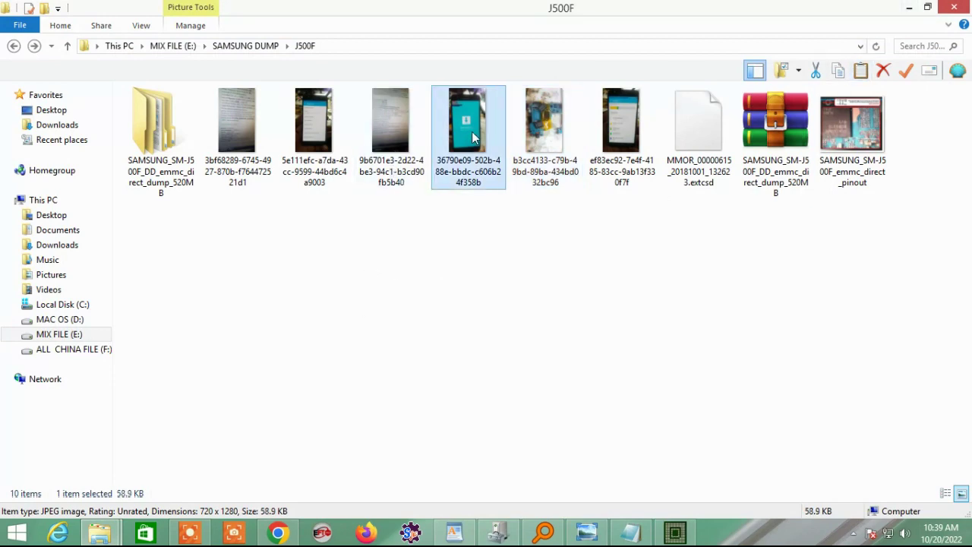
scroll(471, 133, up, 4)
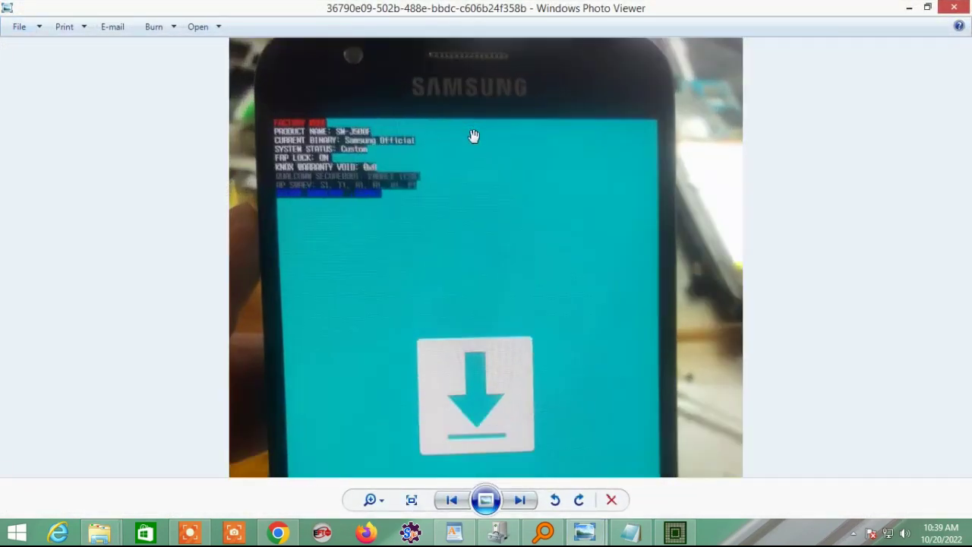
scroll(473, 135, up, 1)
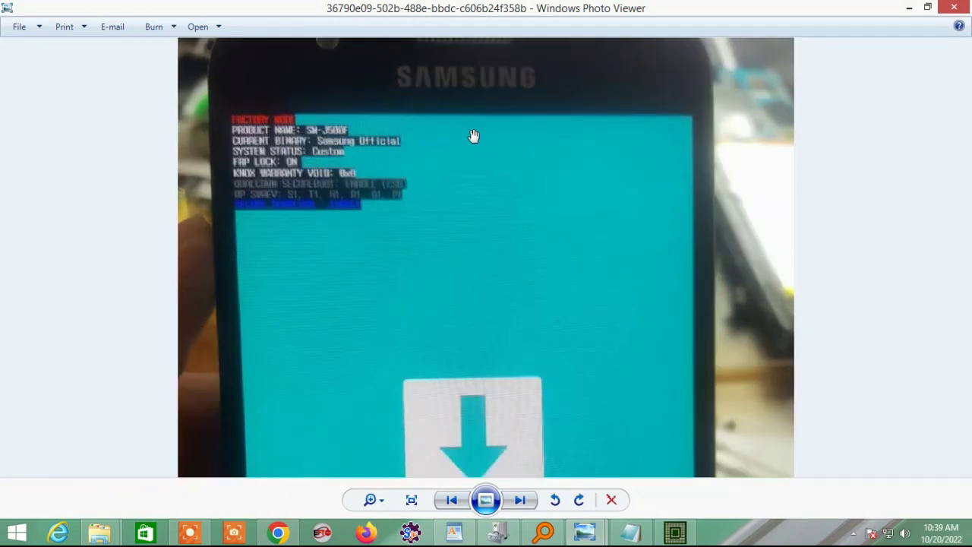
scroll(474, 136, down, 5)
click(909, 8)
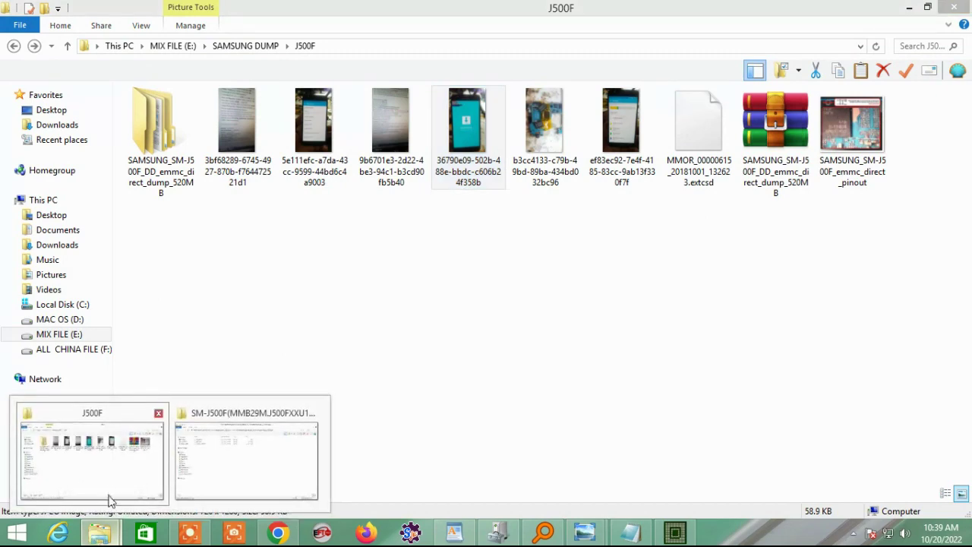
- Copy the path of the SM-J500F(MMB29M.J500FXXU1BRC1-6.0.1-MMB29M) dump folder and return to eMMC ToolBox
click(275, 423)
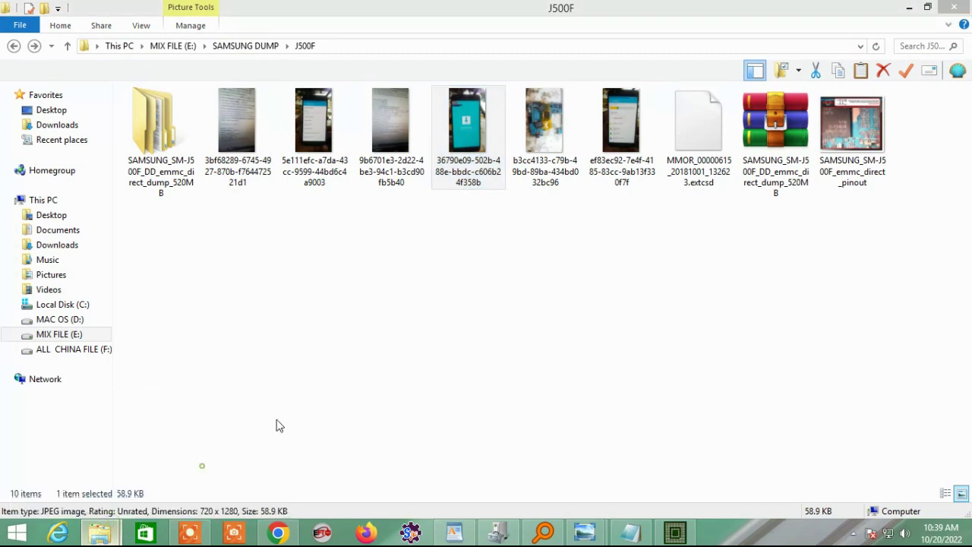
click(710, 47)
right_click(701, 45)
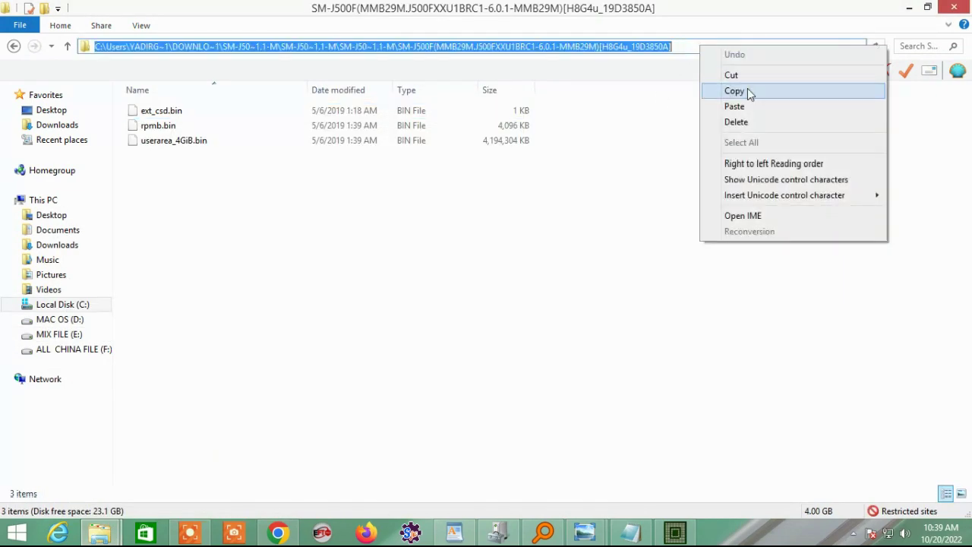
click(747, 88)
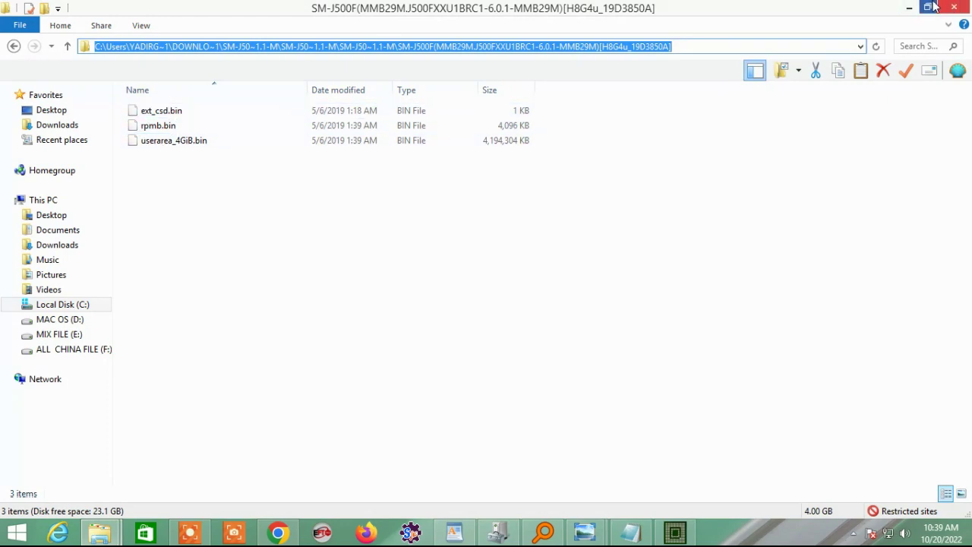
click(908, 9)
click(907, 9)
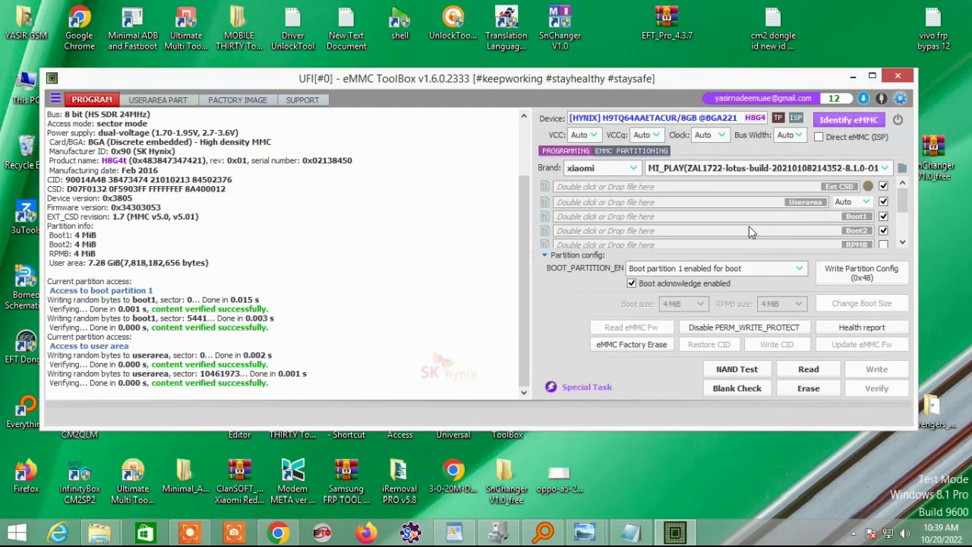
- Load ext_csd.bin from the copied dump folder path as the Ext CSD file
double_click(849, 190)
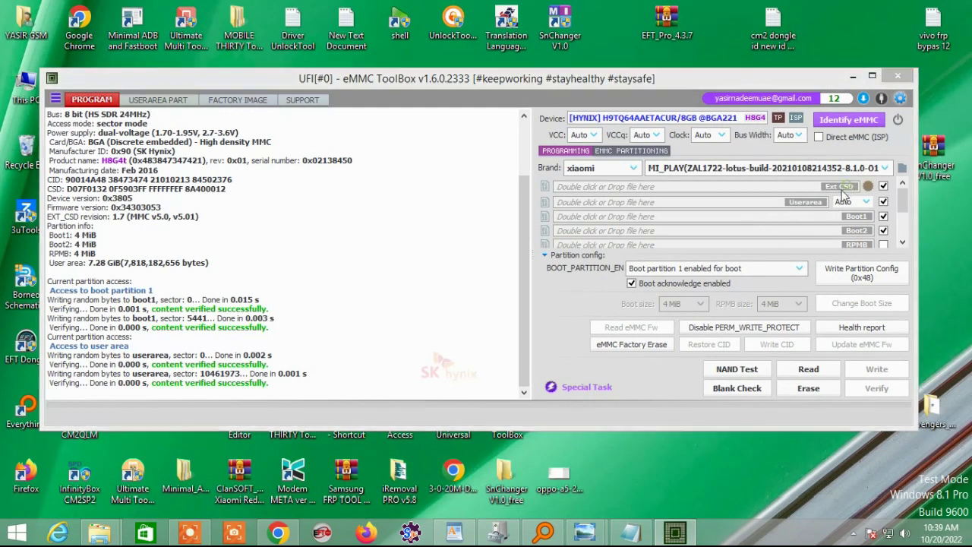
right_click(337, 384)
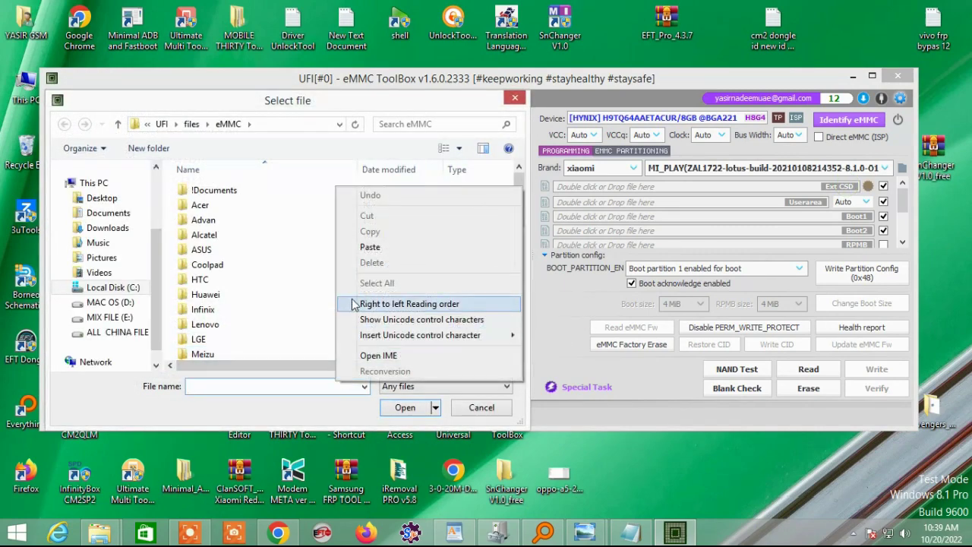
click(368, 187)
click(405, 407)
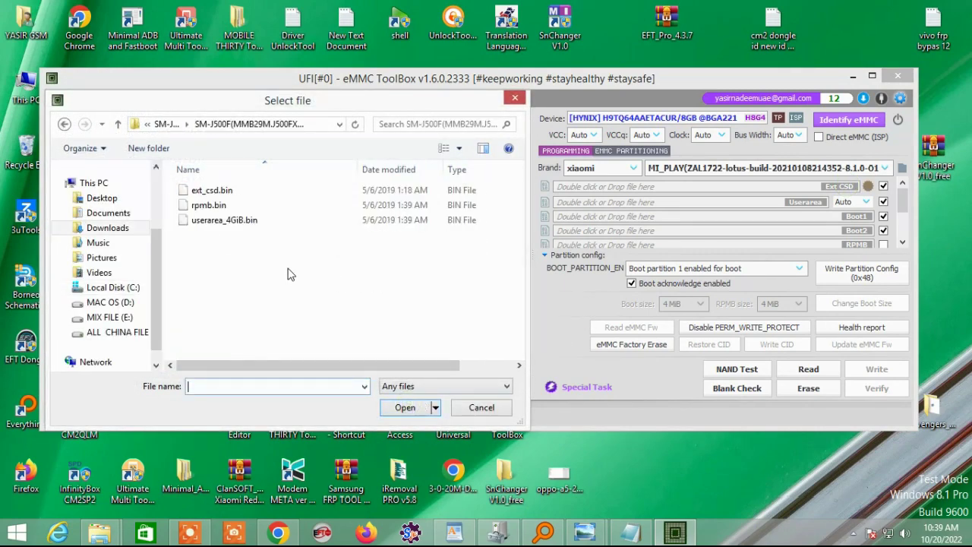
double_click(208, 191)
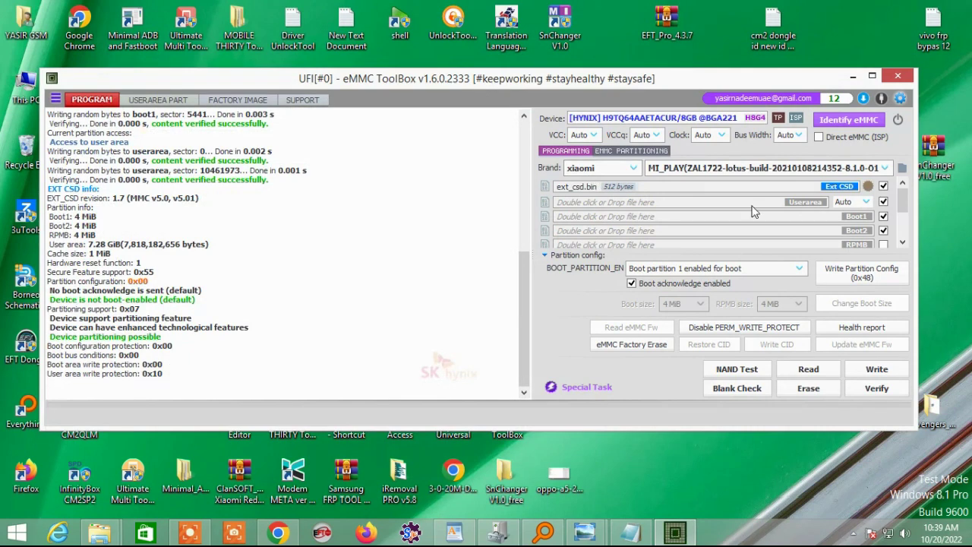
- Exclude the Boot1 and Boot2 partitions from programming and include RPMB
click(883, 217)
click(883, 230)
click(884, 244)
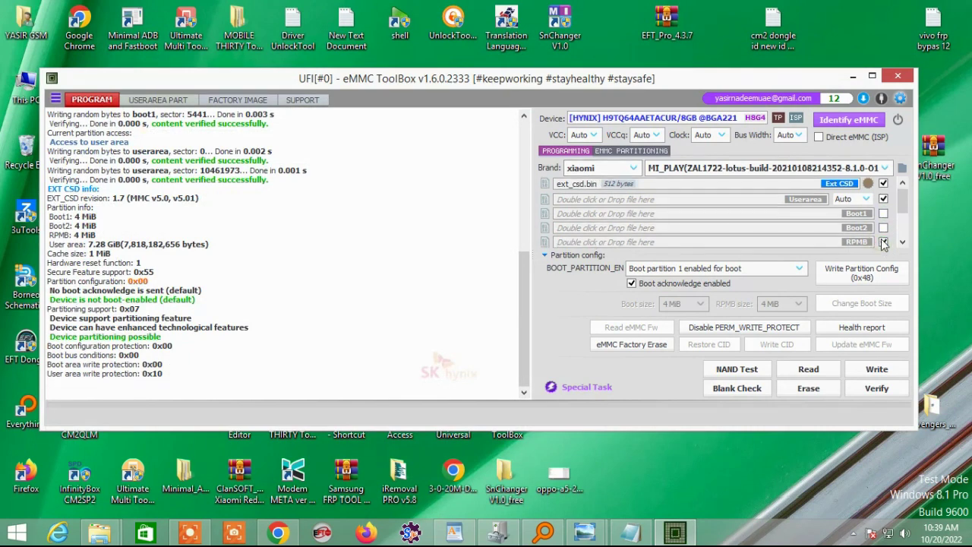
- Load userarea_4GiB.bin from the copied dump folder path as the Userarea file
click(807, 200)
right_click(334, 386)
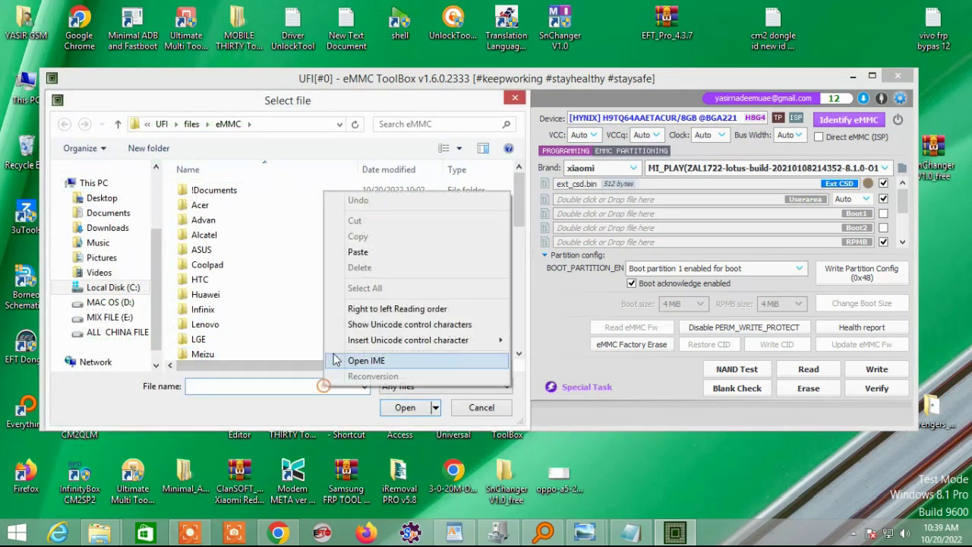
click(365, 251)
click(404, 407)
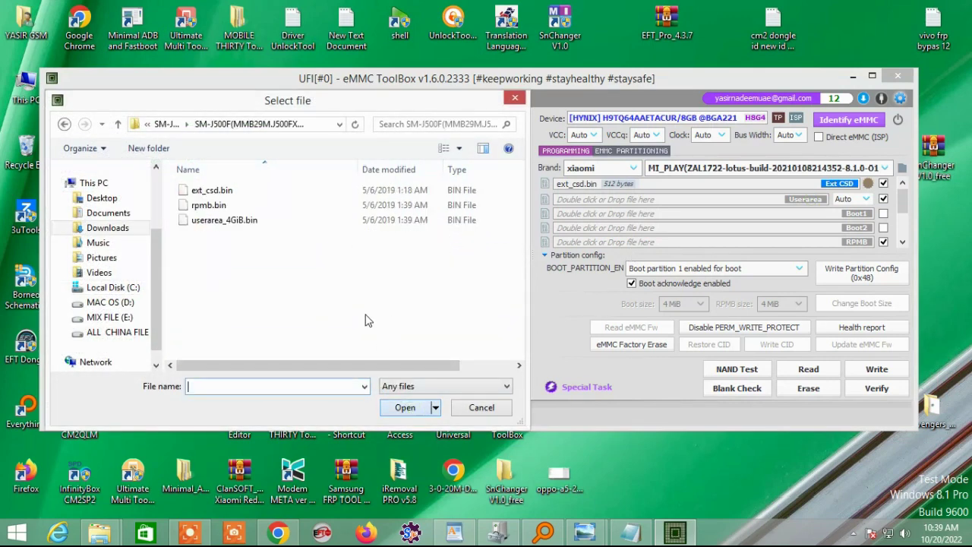
double_click(220, 221)
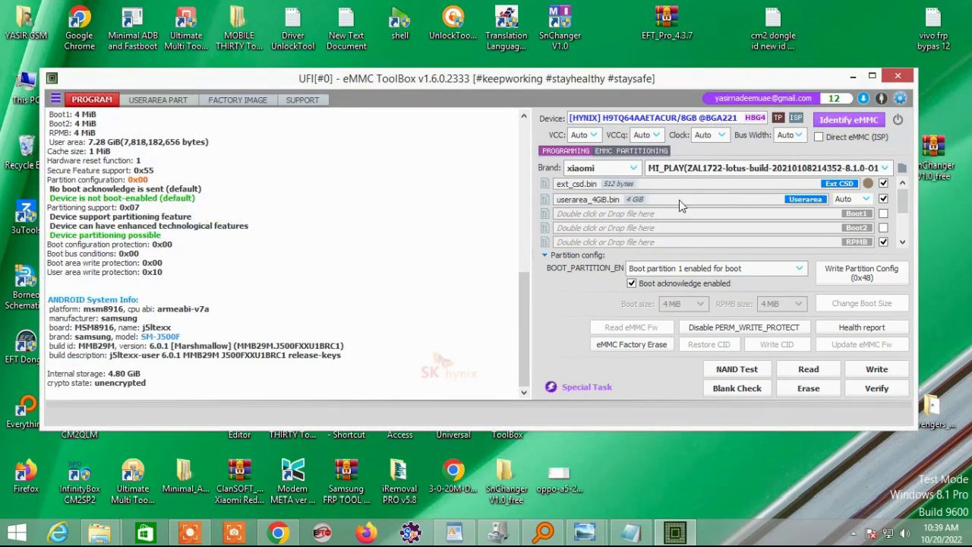
- Load rpmb.bin from the copied dump folder path as the RPMB file
click(860, 246)
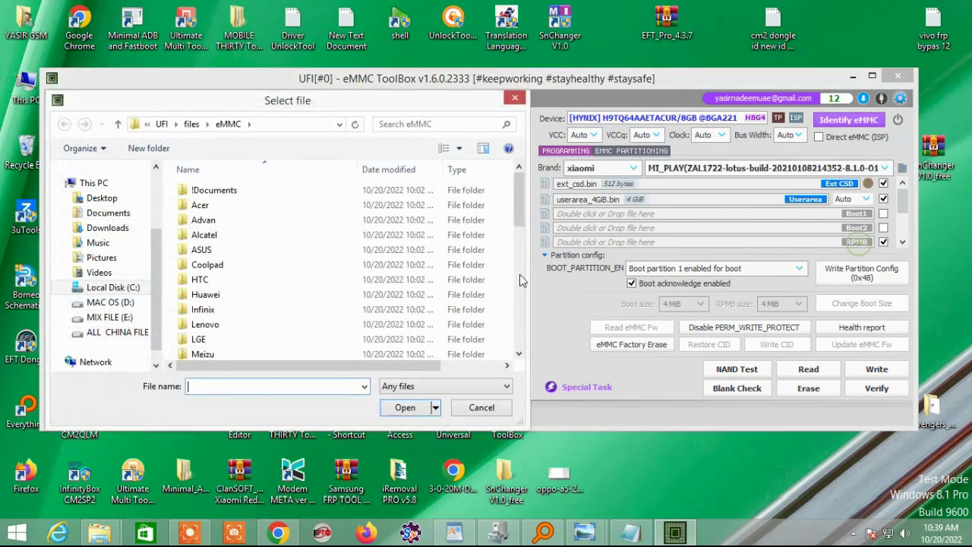
right_click(260, 384)
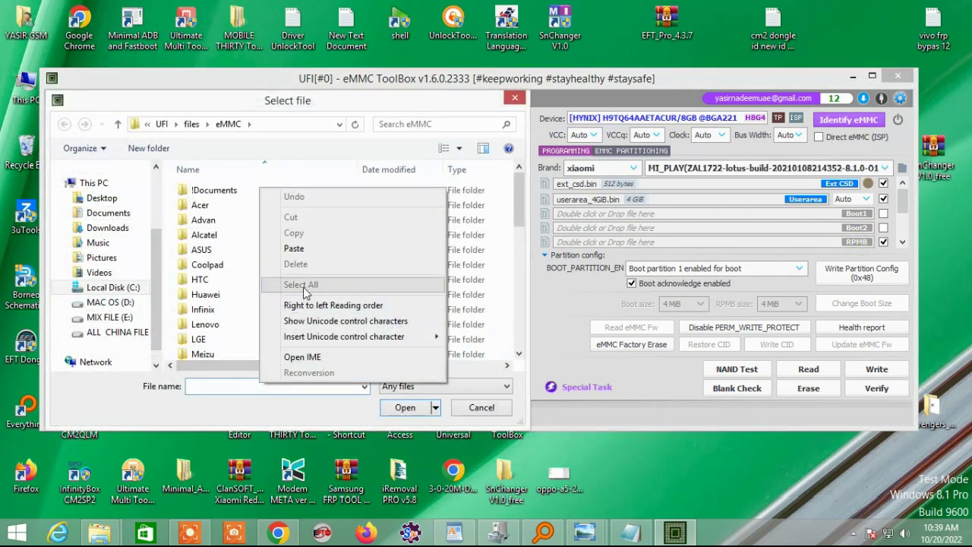
click(294, 249)
click(405, 407)
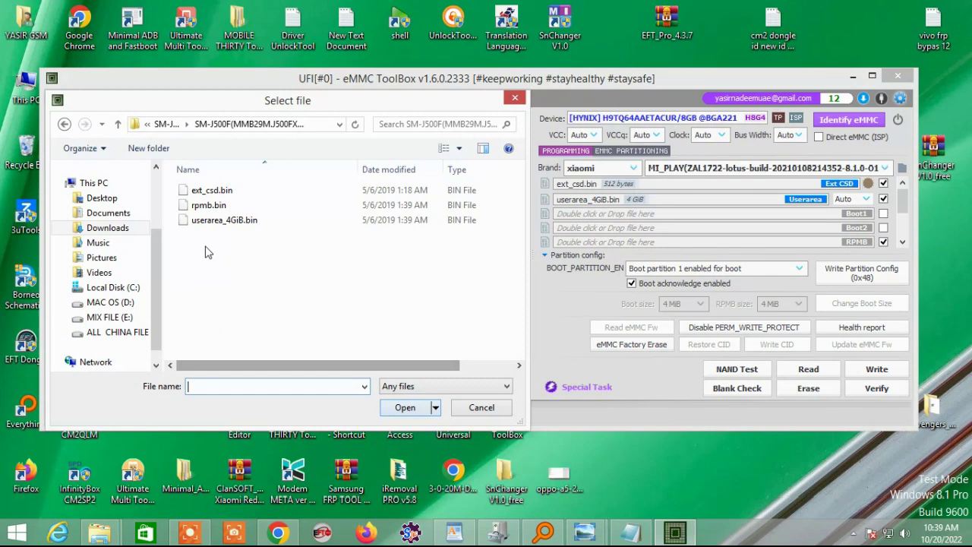
double_click(208, 205)
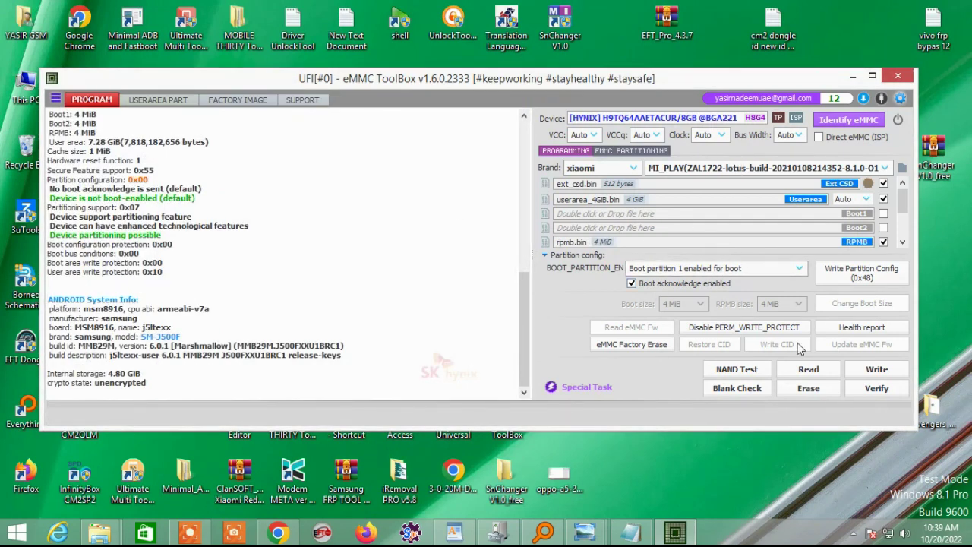
- Write the loaded RPMB, Userarea and Ext CSD files to the eMMC and check the new EXT CSD info in the log
click(878, 372)
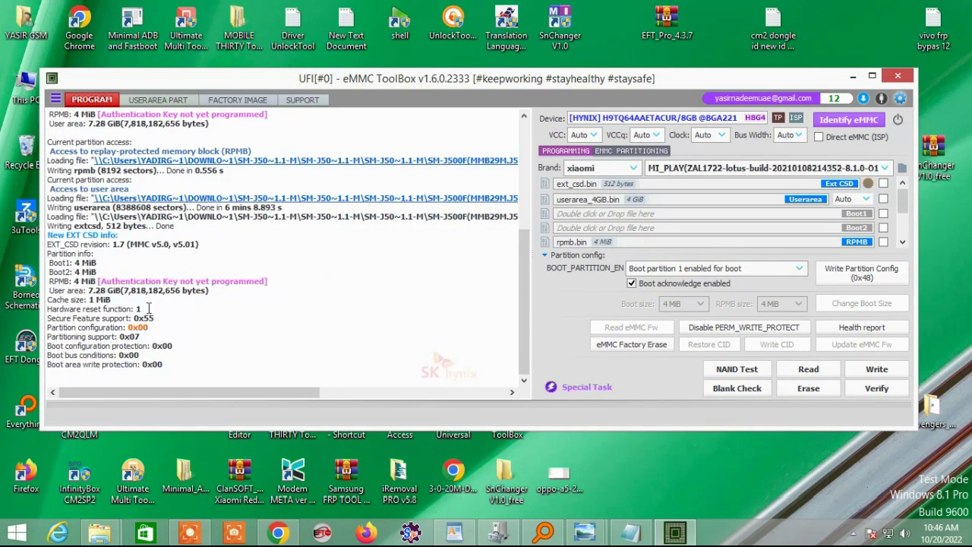
drag(180, 362, 108, 291)
click(300, 261)
- Identify the programmed eMMC again and review its partition configuration, Android system info and health report in the log
click(849, 118)
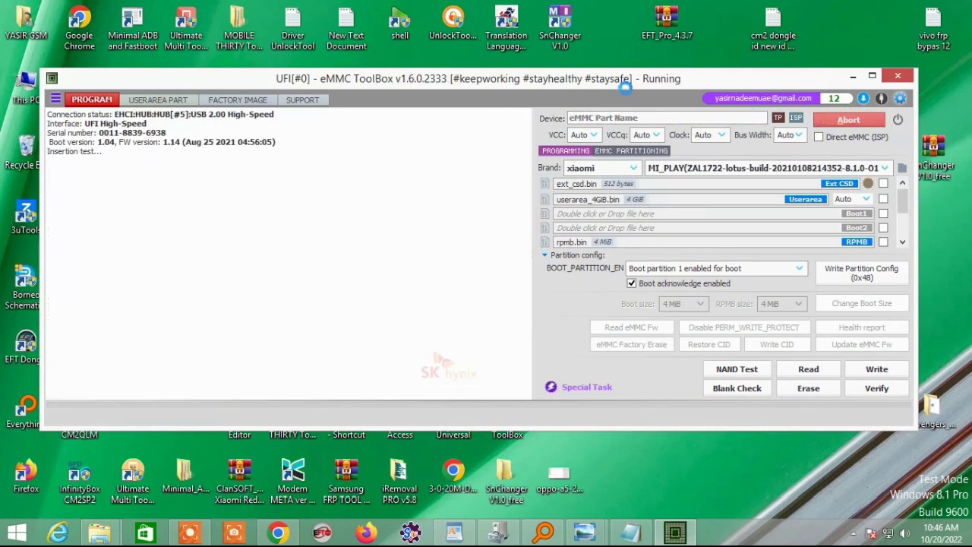
right_click(616, 54)
click(652, 91)
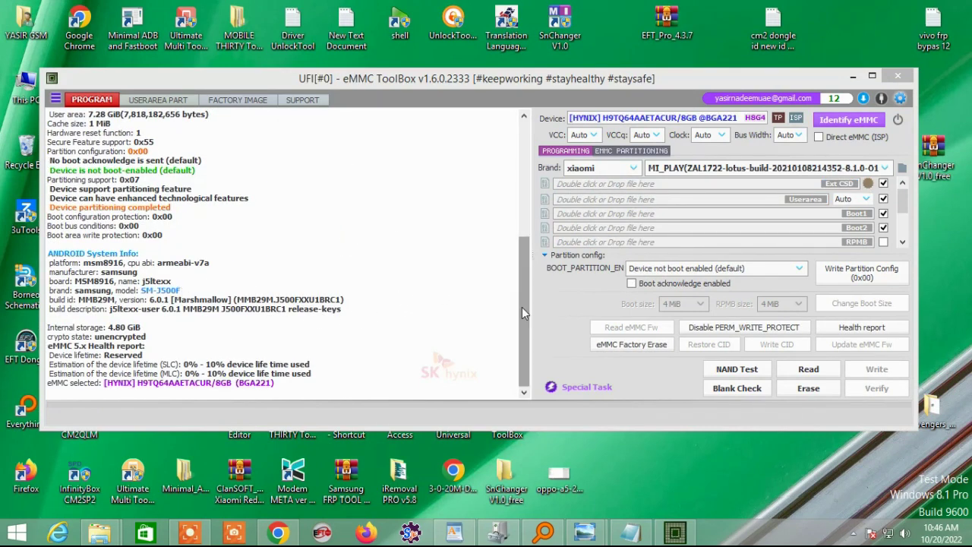
scroll(522, 307, up, 2)
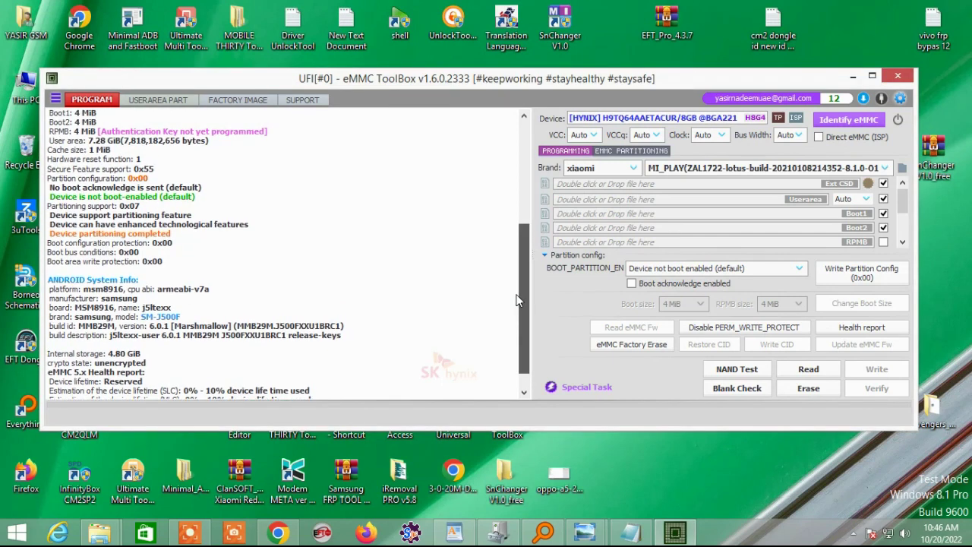
scroll(515, 301, up, 3)
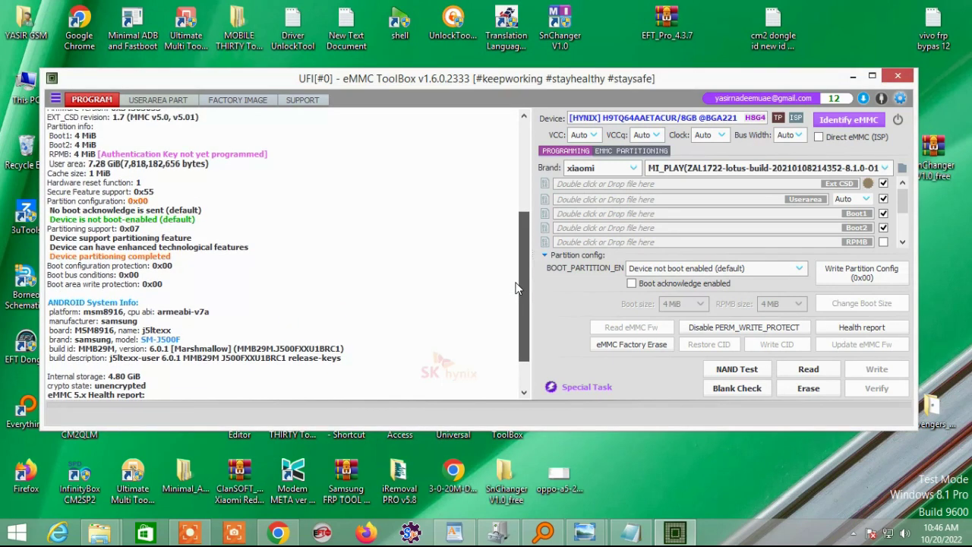
scroll(511, 301, down, 3)
scroll(511, 301, down, 1)
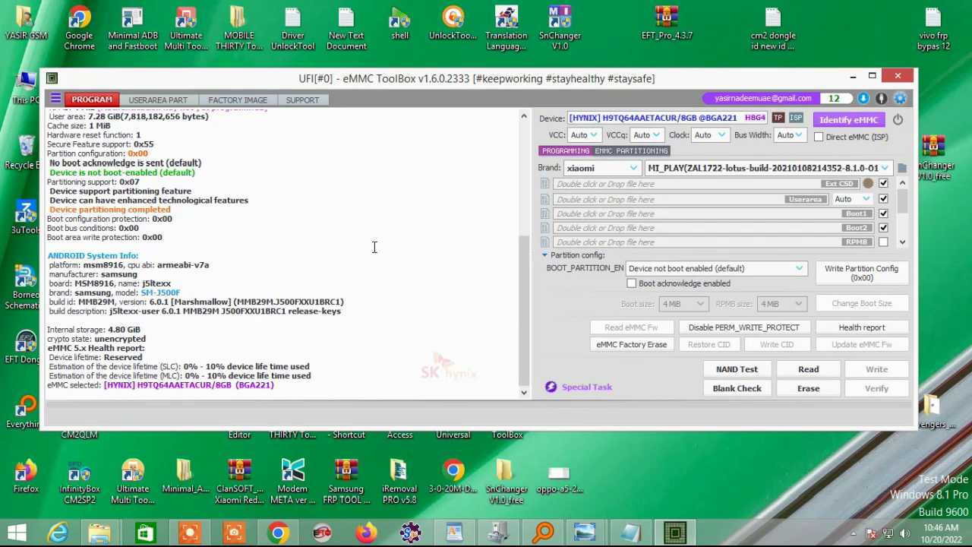
- Examine the eMMC's user area partition table from PrimaryGPT through userdata
click(175, 105)
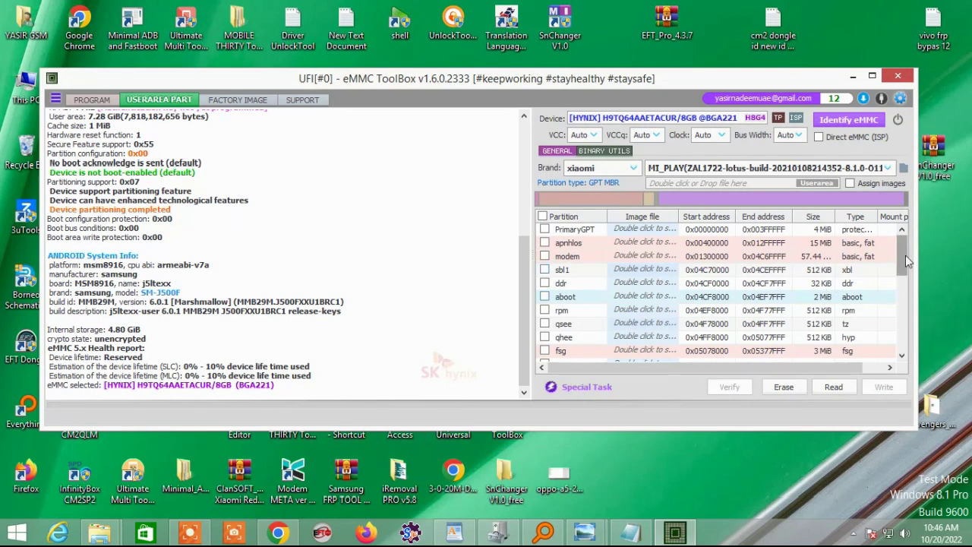
scroll(902, 256, down, 5)
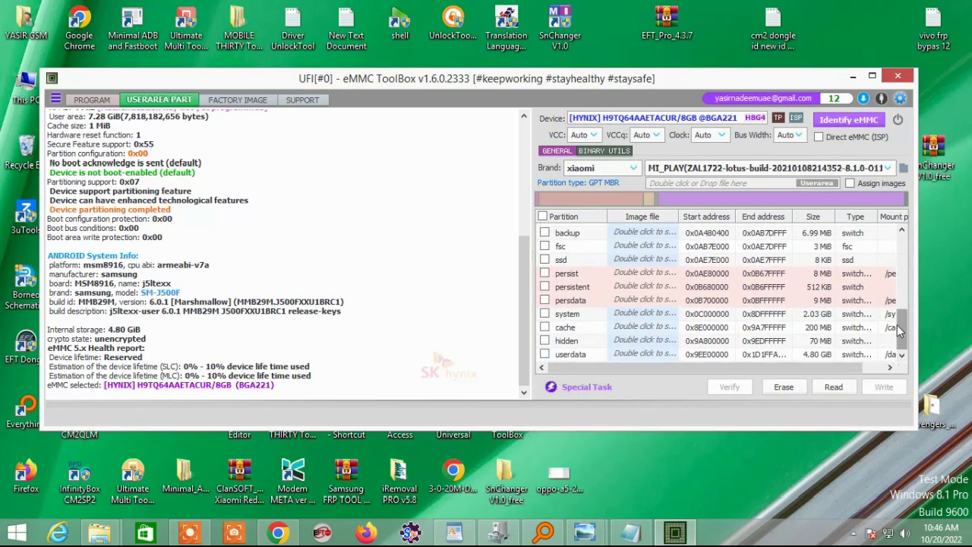
drag(901, 325, 898, 216)
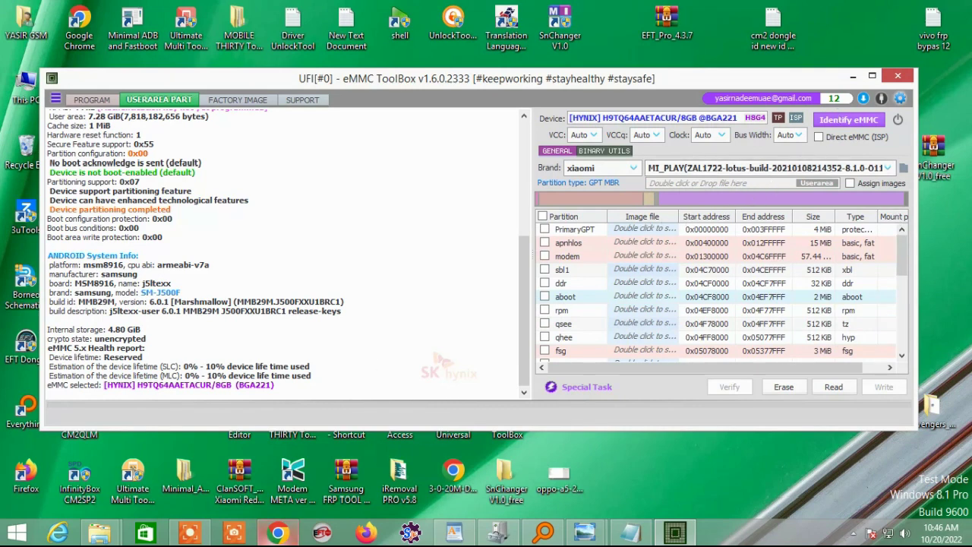
mouse_move(277, 533)
click(190, 533)
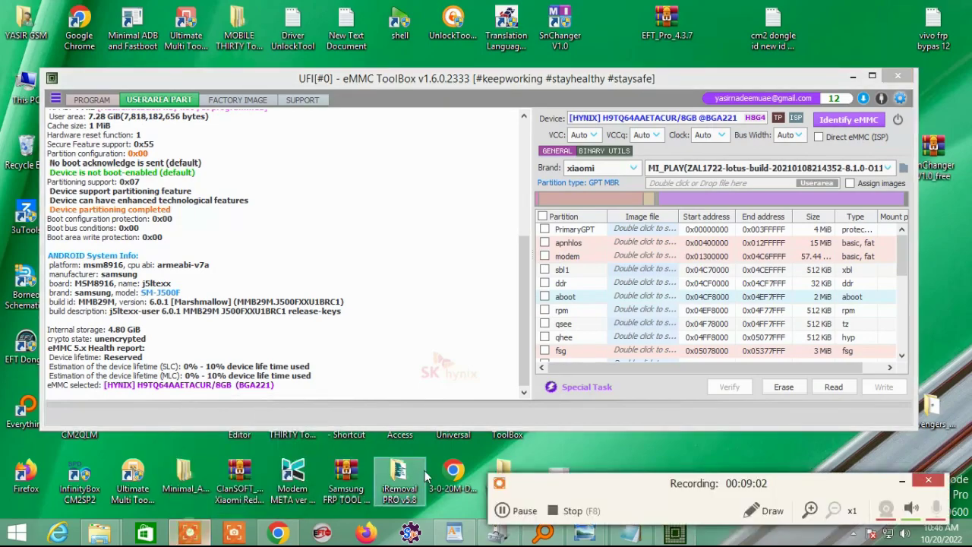